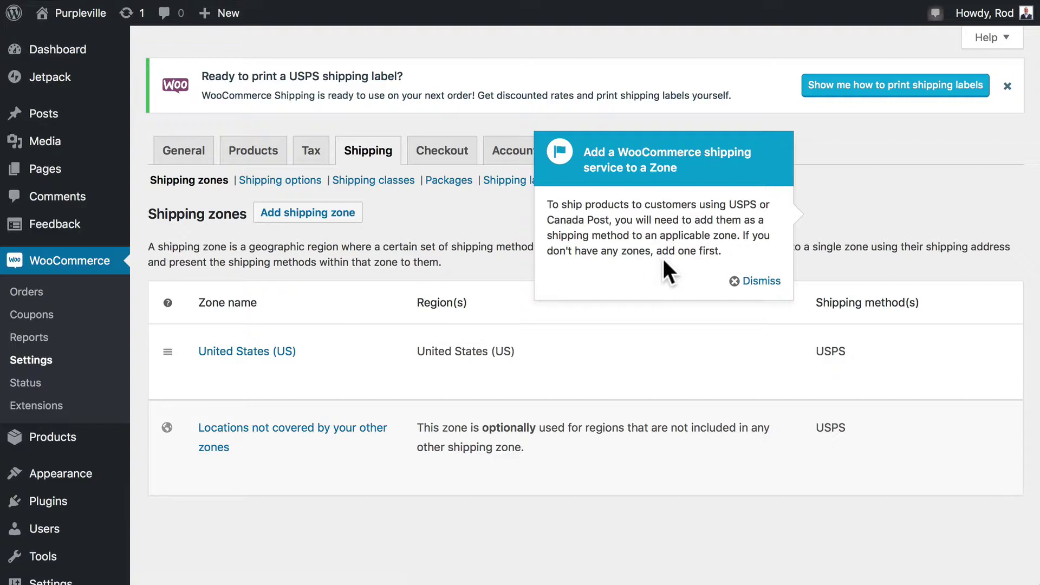
Step: Dismiss the tip about adding shipping to a zone
left_click(759, 281)
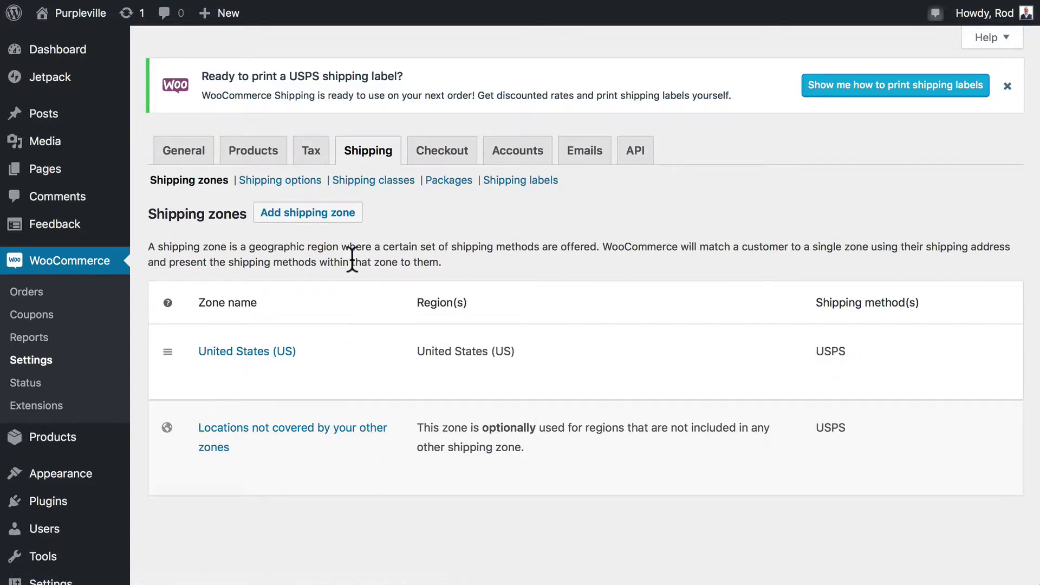
Step: Create a new shipping zone named Local whose region is Indiana
left_click(294, 214)
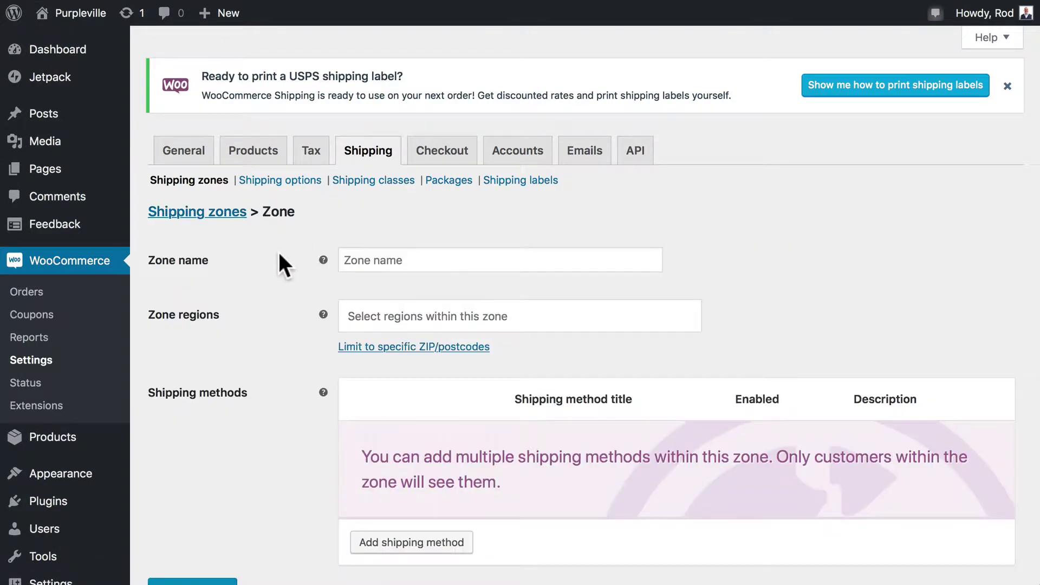
left_click(398, 263)
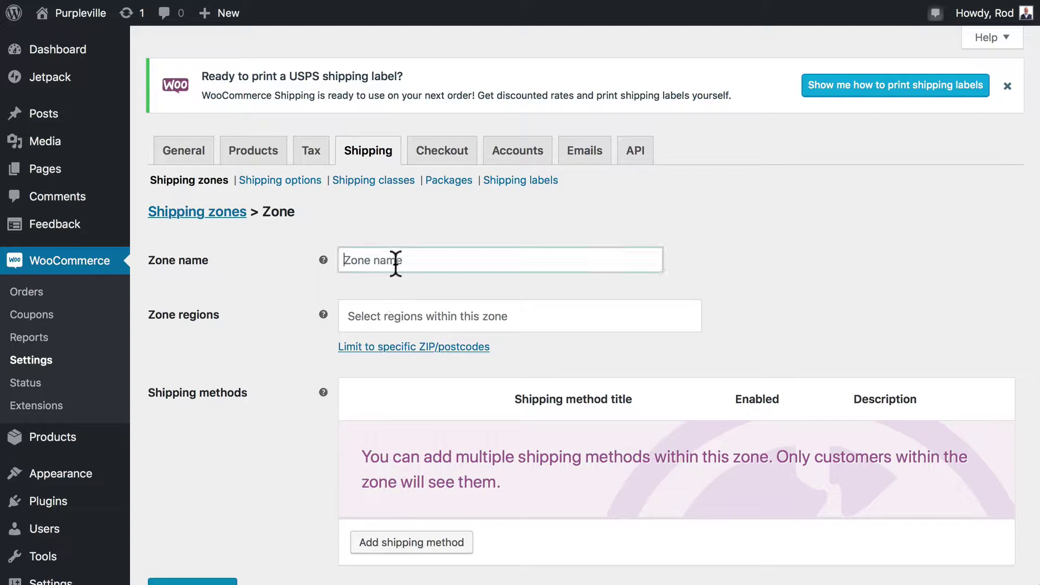
type("Local")
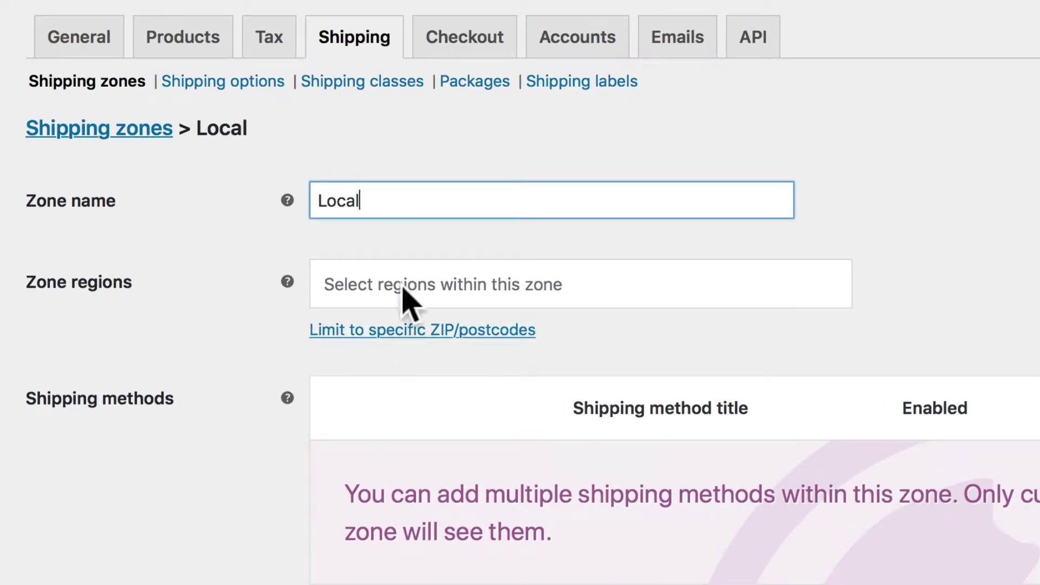
left_click(499, 287)
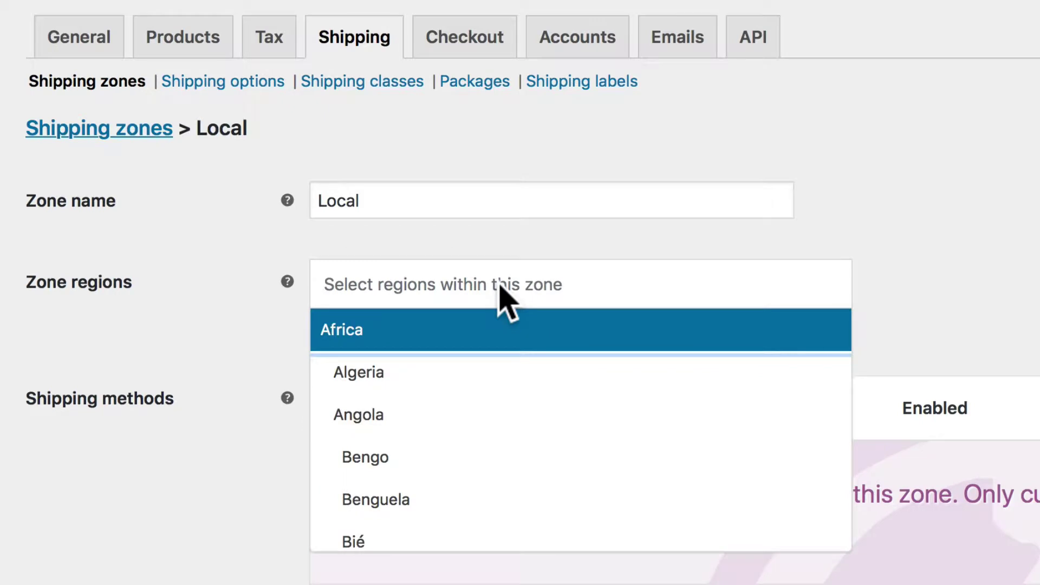
type("India")
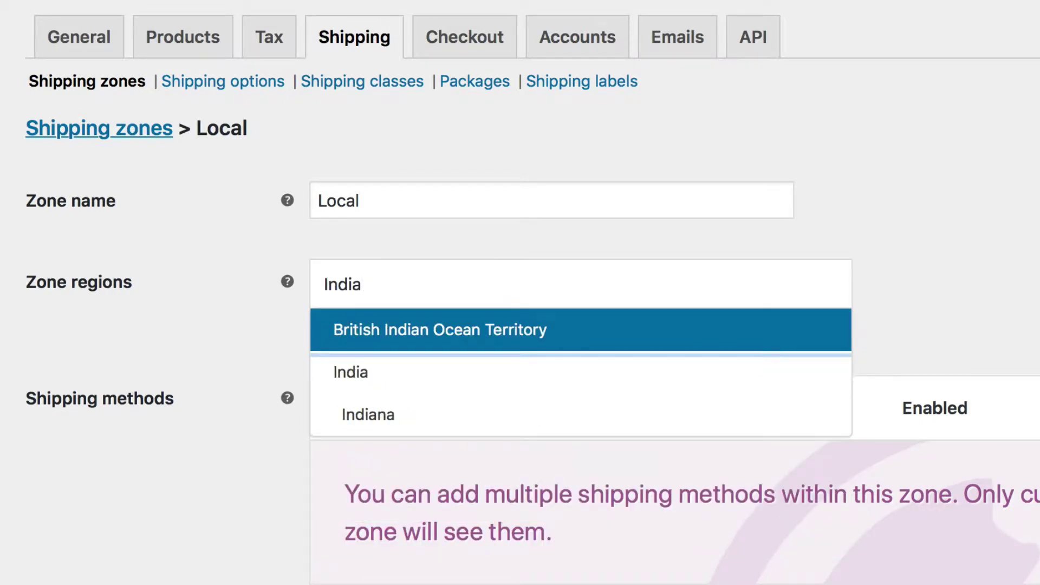
left_click(400, 420)
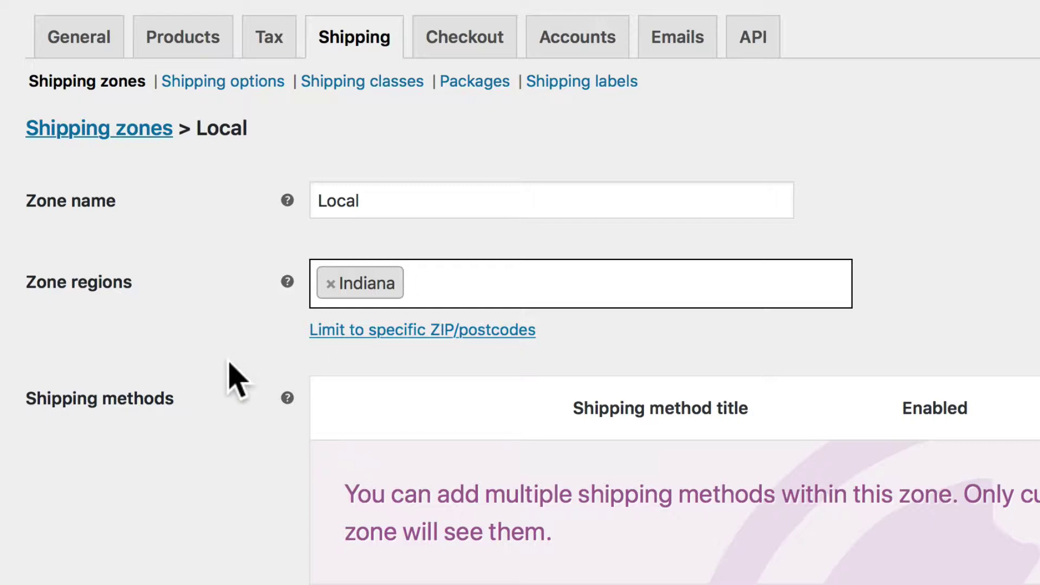
scroll(229, 363, "down", 3)
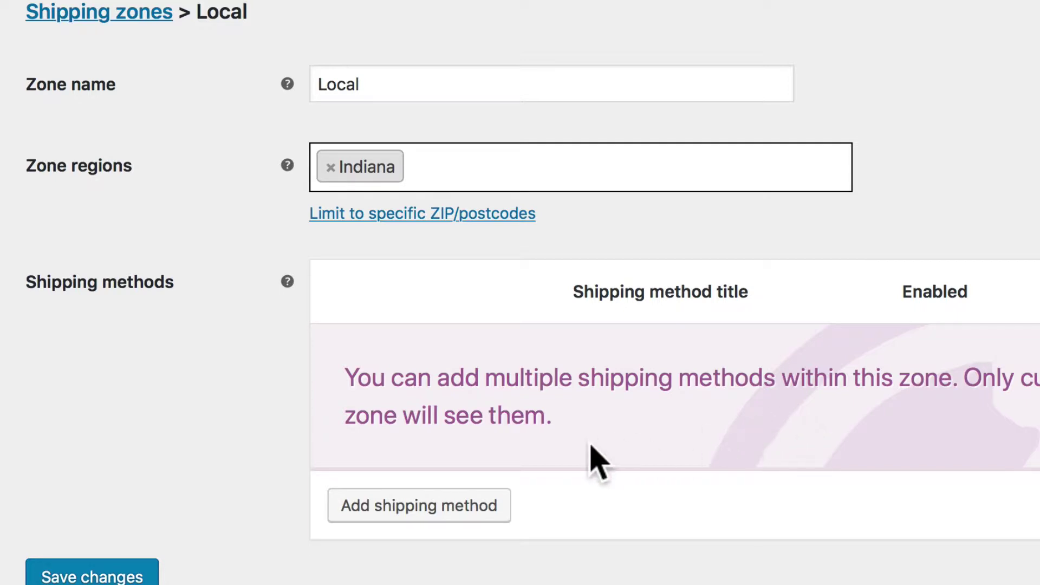
Step: Add Local pickup as a shipping method for the Local zone
left_click(413, 521)
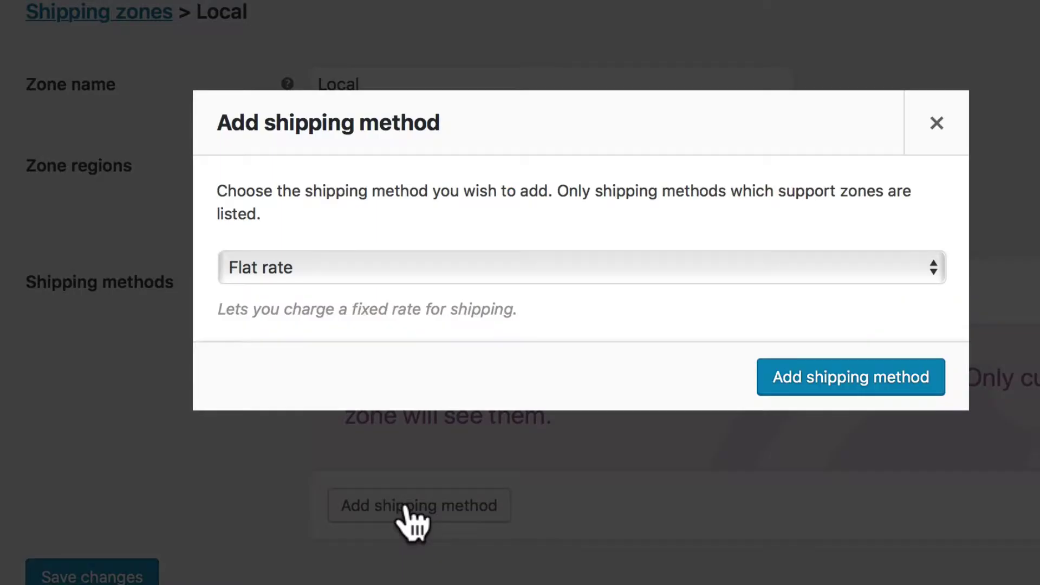
left_click(592, 267)
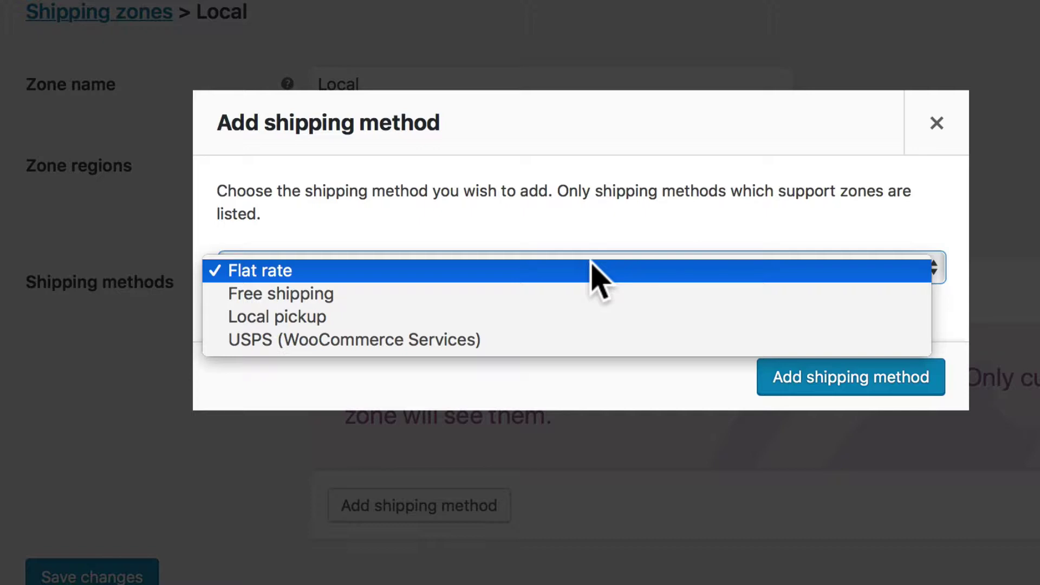
left_click(576, 317)
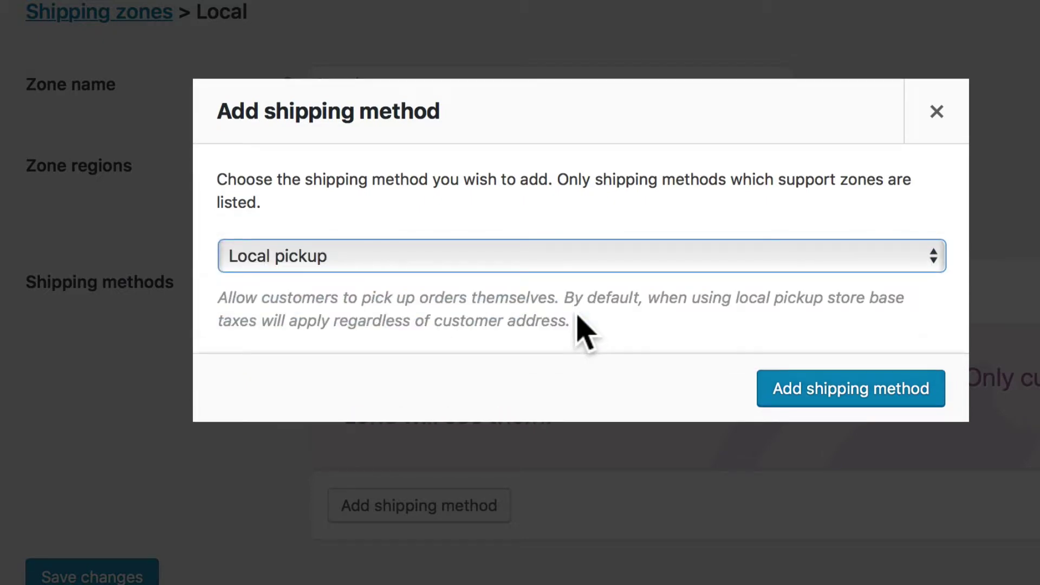
left_click(815, 388)
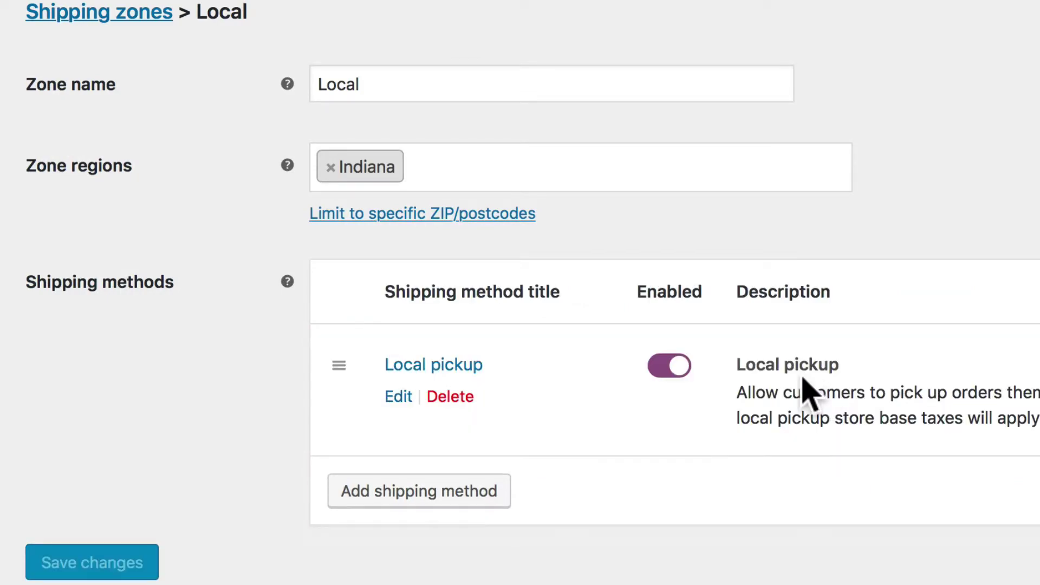
Step: Add USPS (WooCommerce Services) as a second shipping method for the Local zone
left_click(416, 493)
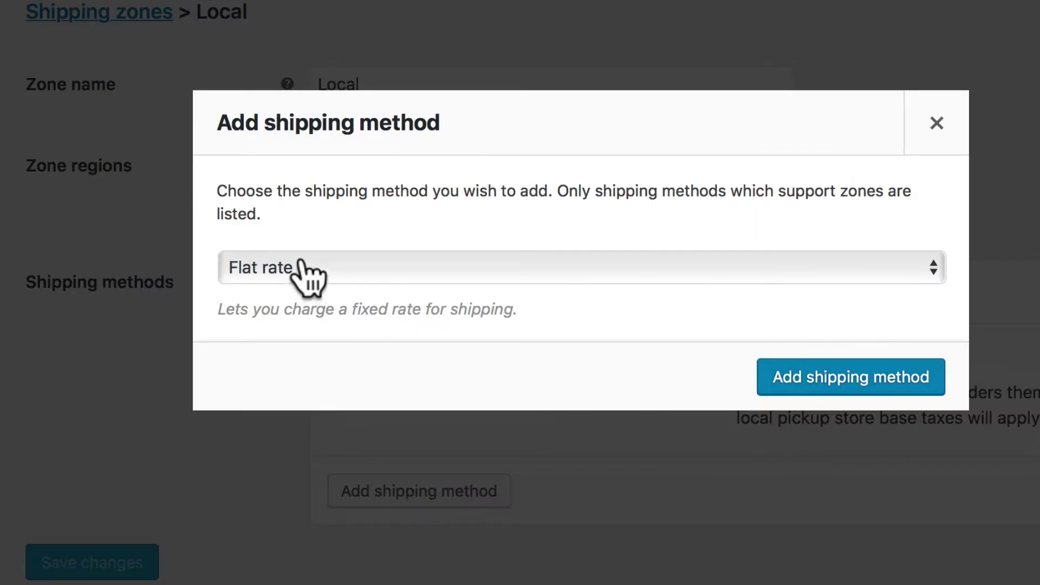
left_click(301, 268)
left_click(302, 351)
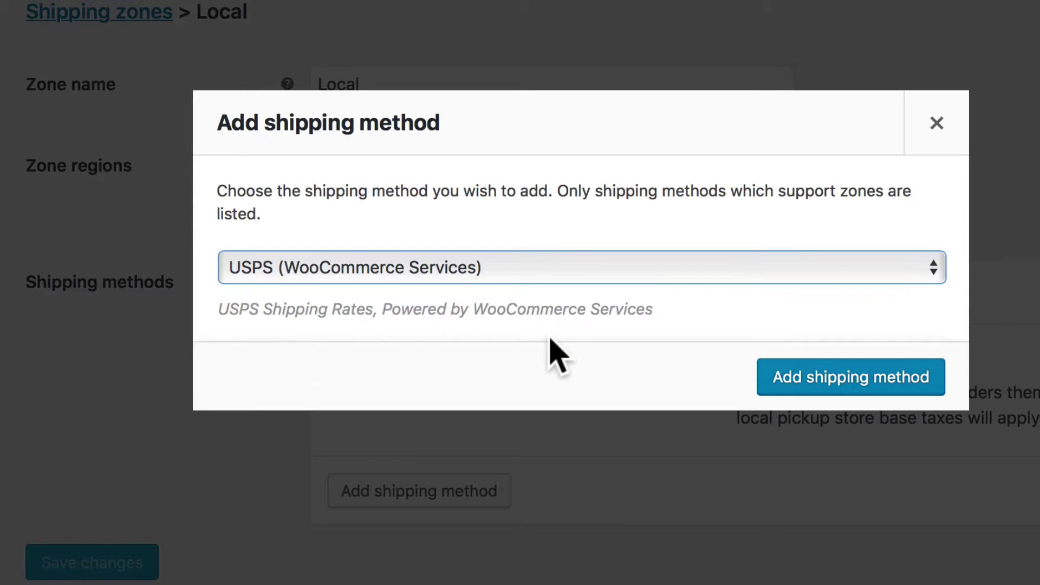
left_click(825, 375)
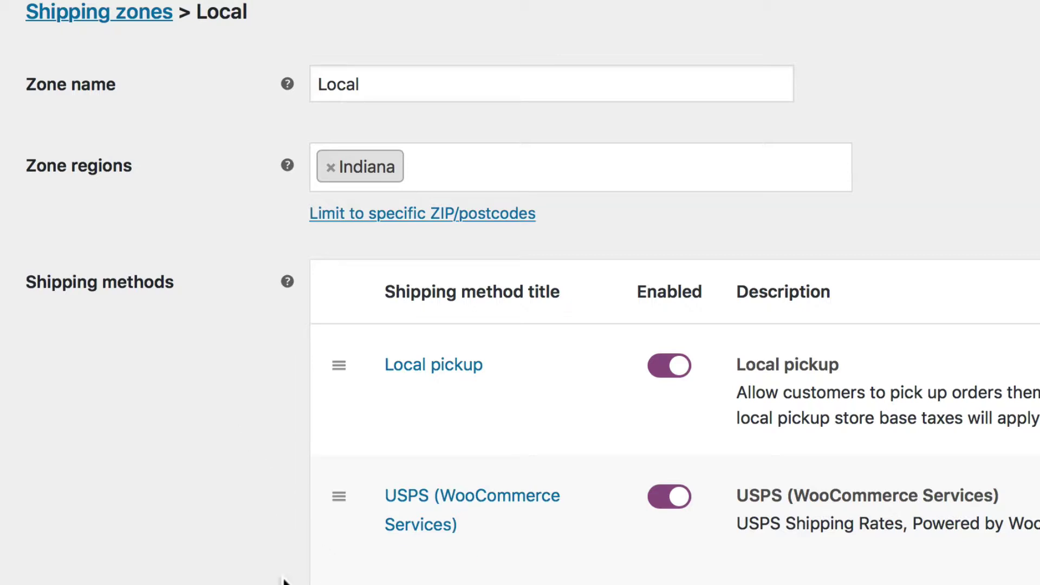
Step: Move USPS above Local pickup, save the Local zone, and return to Shipping zones
scroll(321, 515, "up", 1)
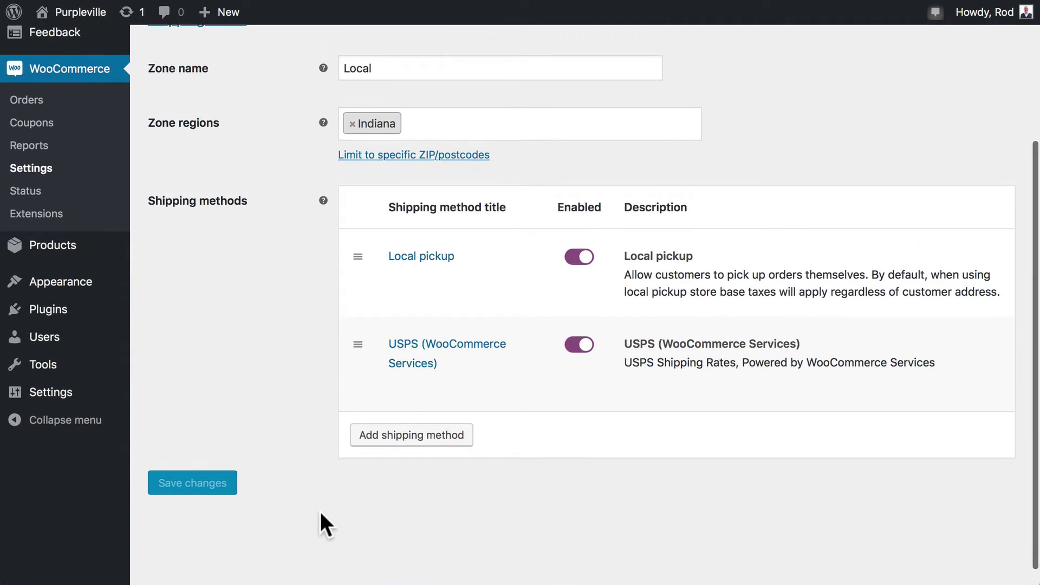
scroll(321, 523, "up", 1)
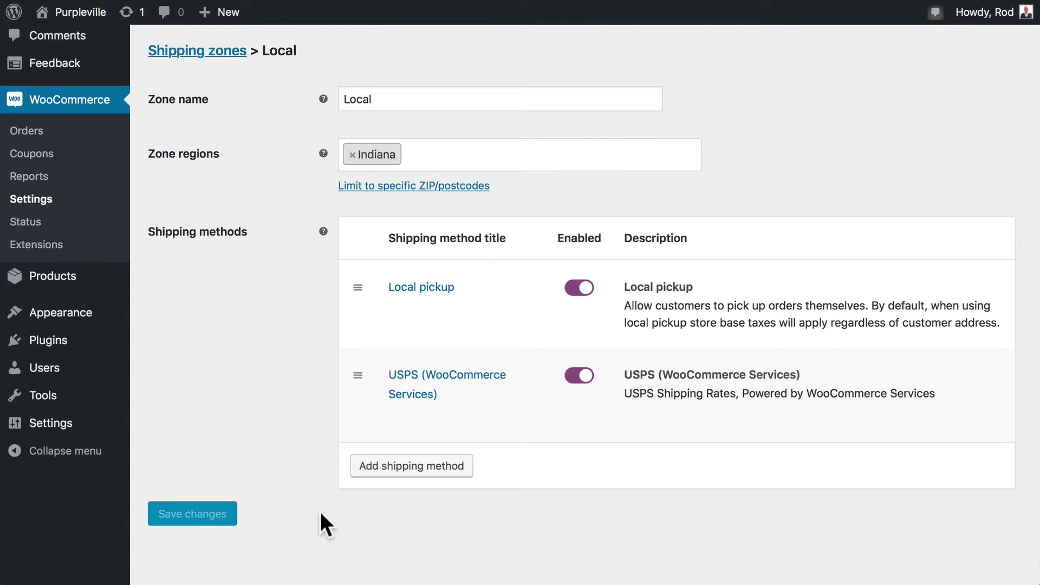
scroll(320, 512, "down", 2)
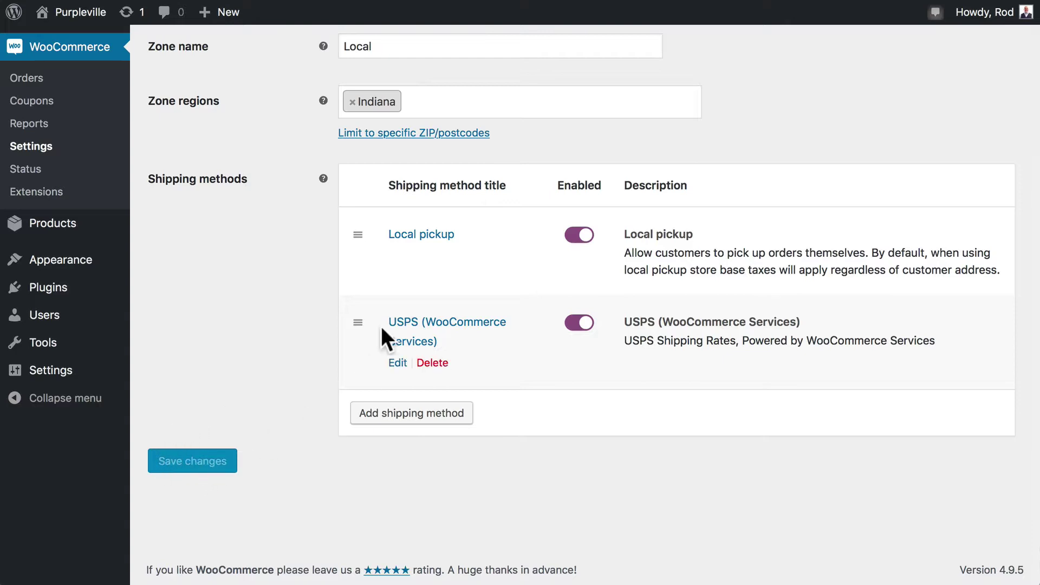
mouse_move(357, 322)
left_mouse_down()
mouse_move(358, 262)
mouse_move(362, 313)
left_mouse_up()
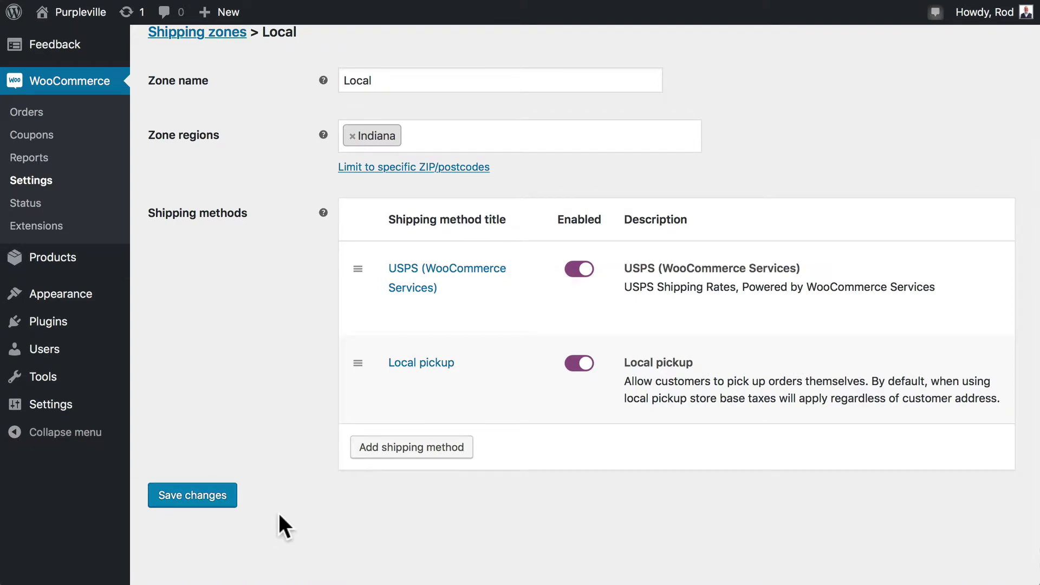
left_click(191, 499)
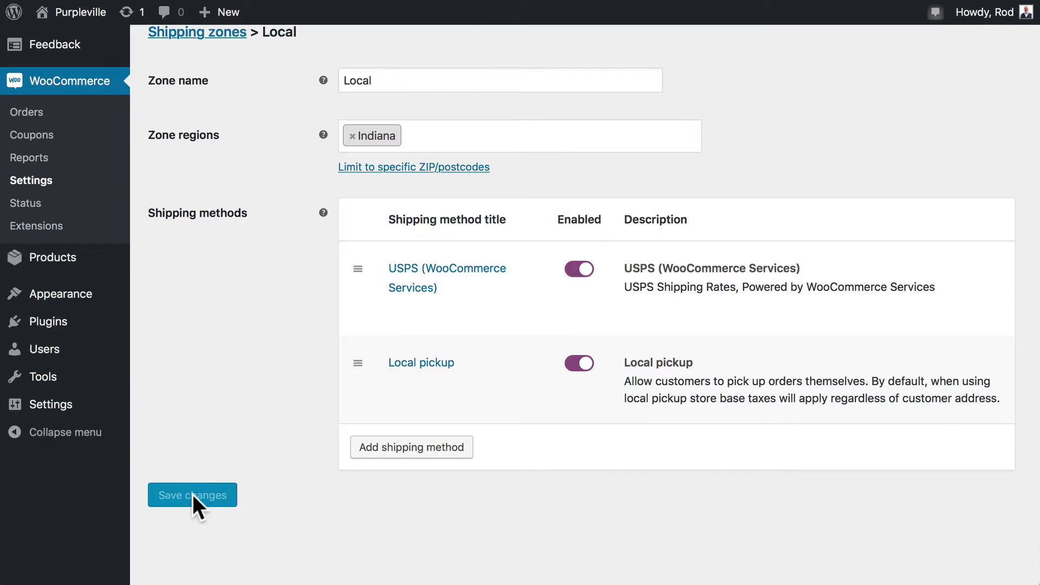
left_click(197, 32)
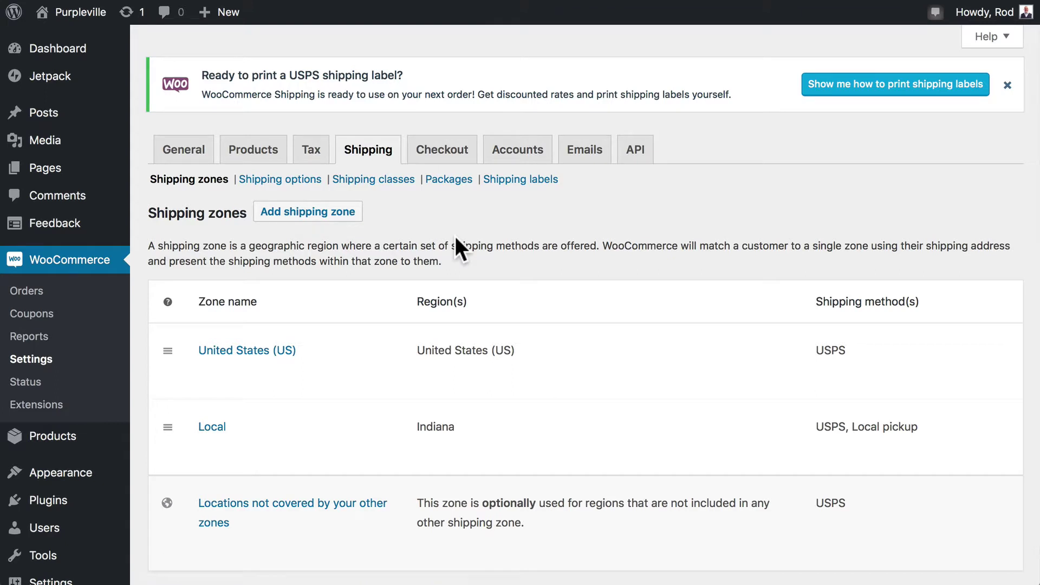
Step: Add the full set of USPS Priority Mail Boxes as service packages
left_click(450, 180)
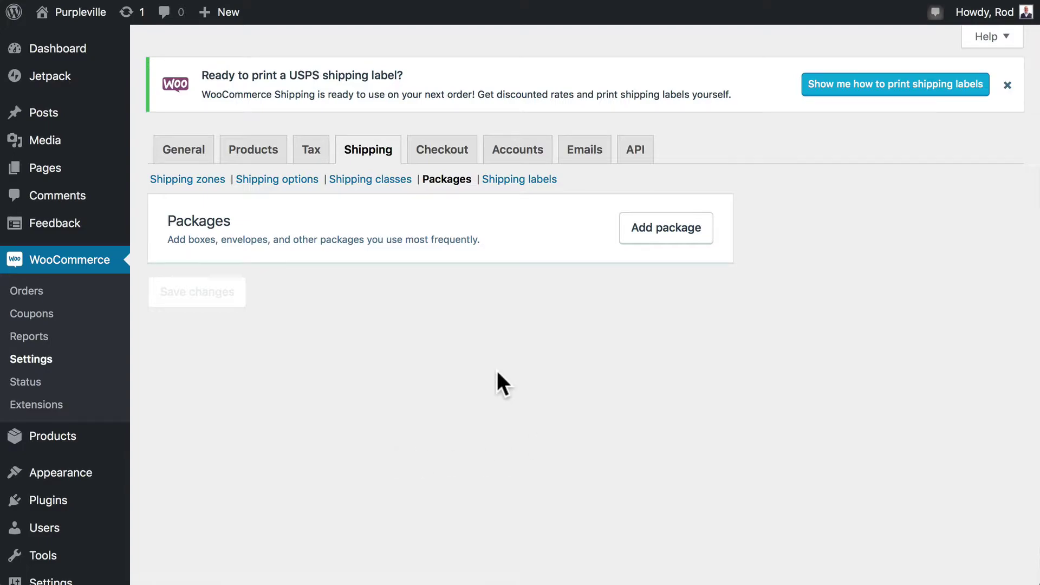
left_click(664, 232)
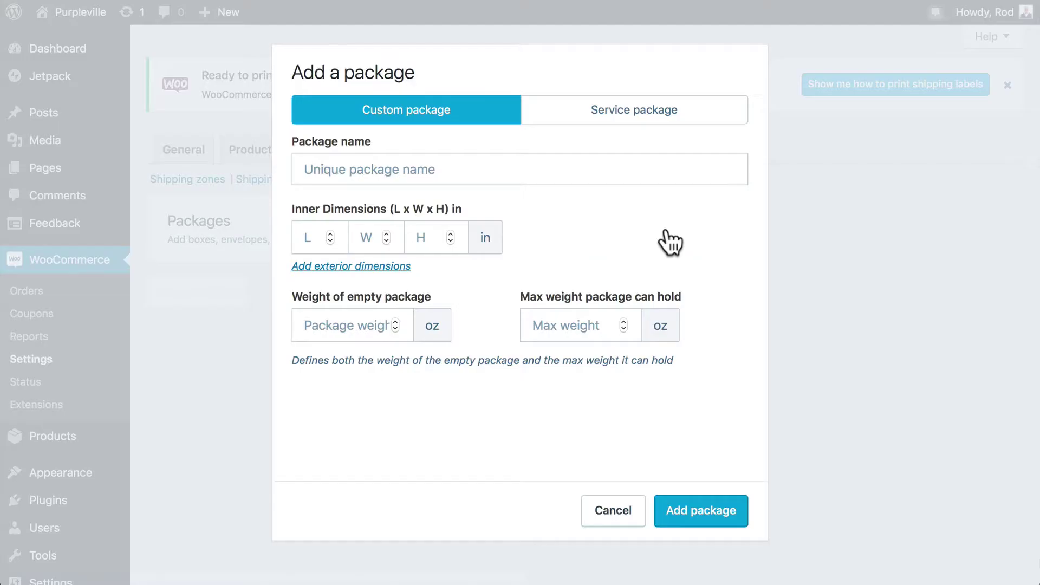
left_click(640, 116)
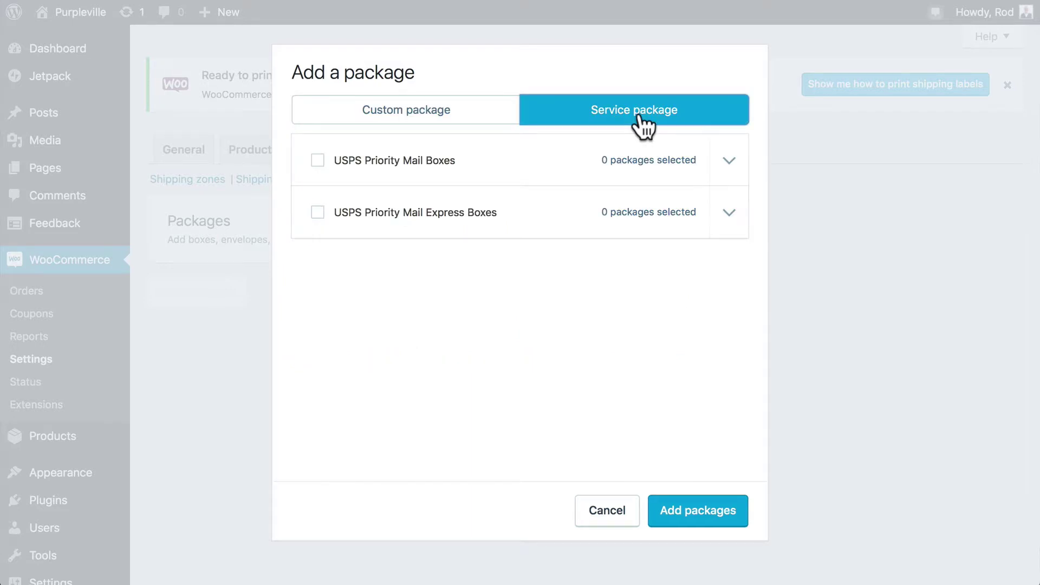
left_click(318, 161)
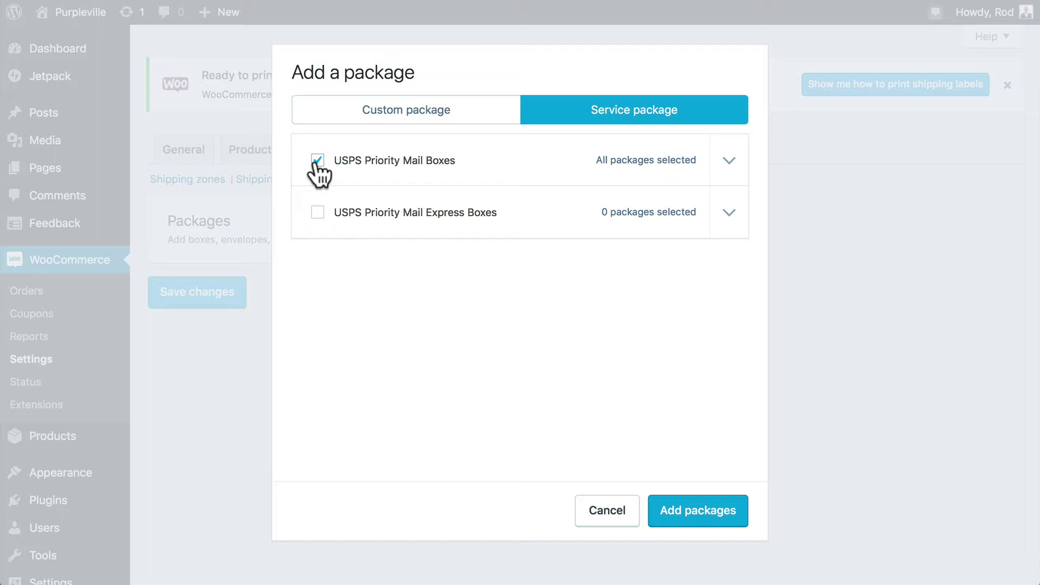
left_click(701, 511)
scroll(839, 417, "down", 3)
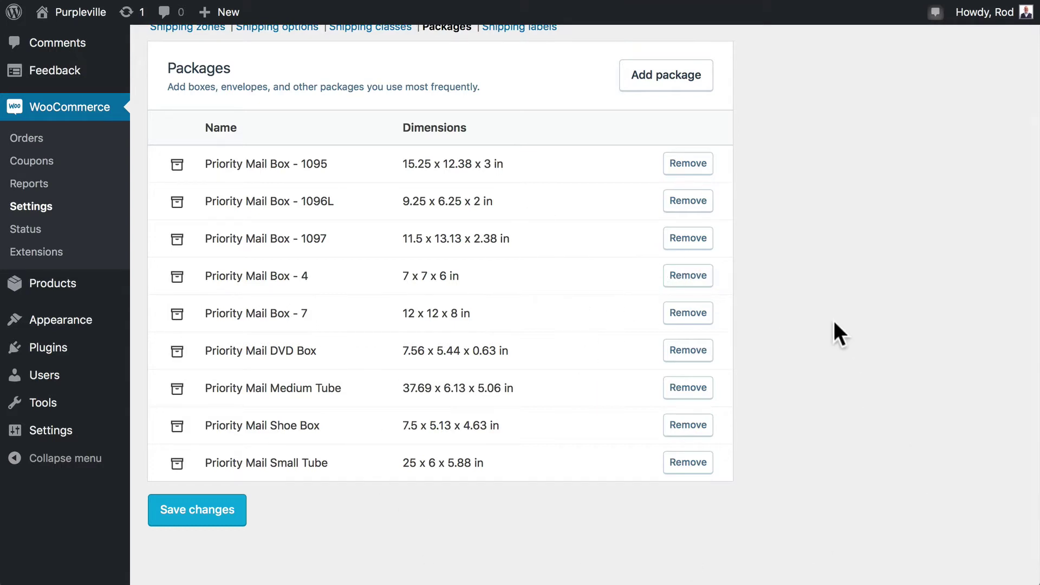
Step: Start a custom Priority Mail Forever Prepaid Flat Rate Envelope package, 12.2 × 9.25 × 0.5 in
left_click(672, 82)
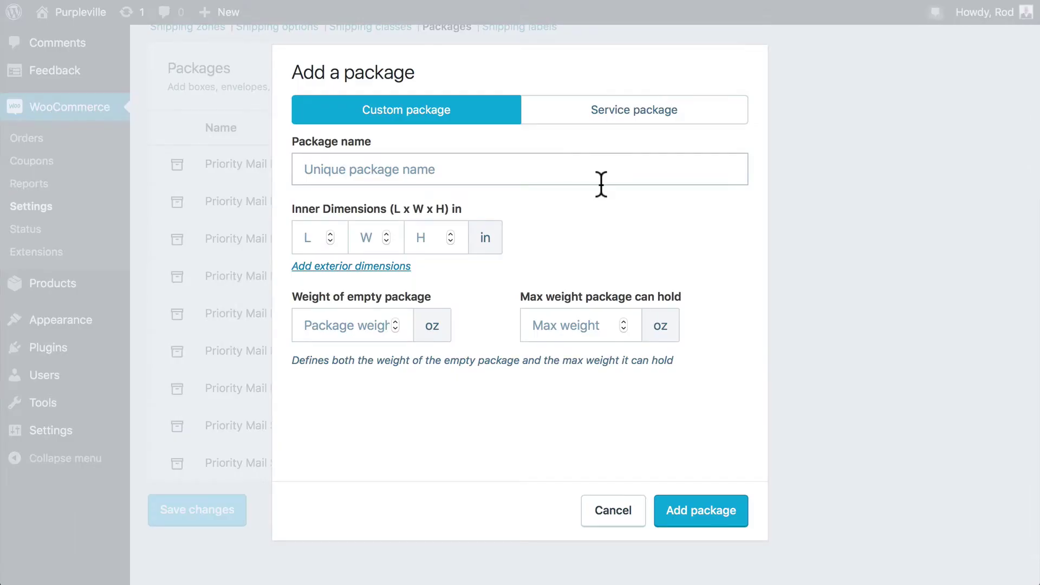
left_click(527, 169)
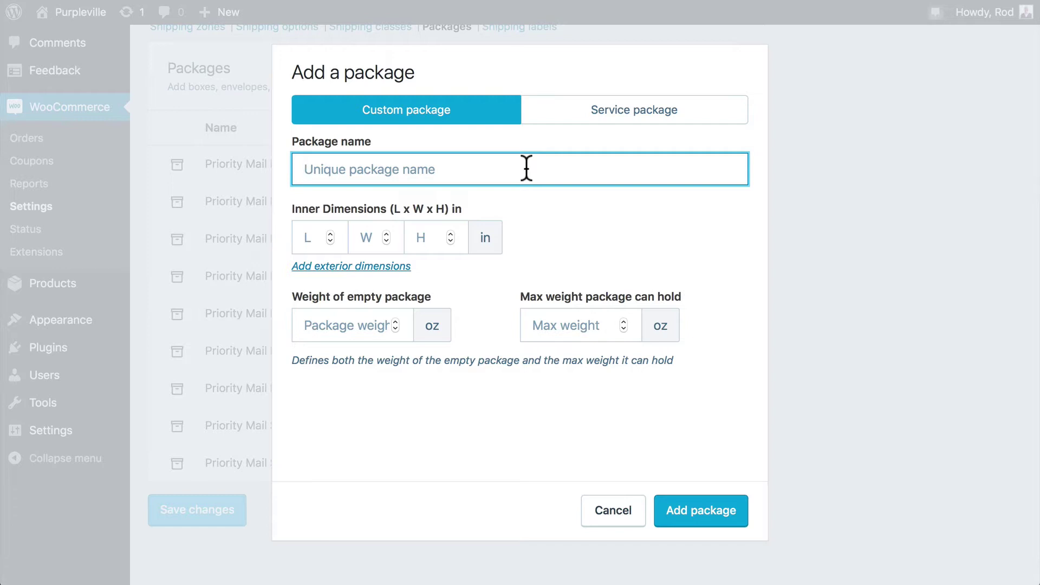
type("Priority Mail Forever Prepaid Flat Rate Envelope")
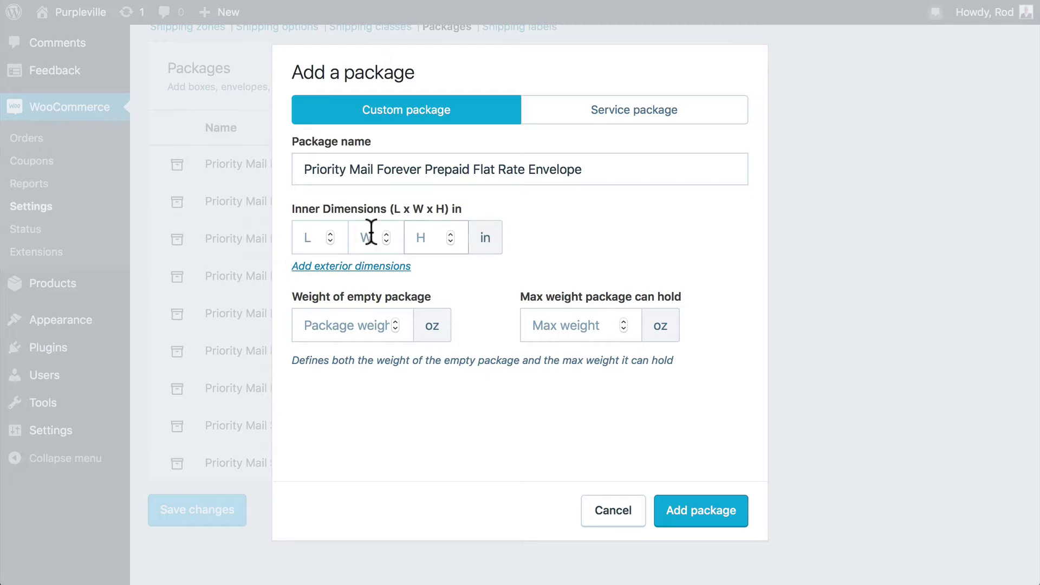
left_click(314, 237)
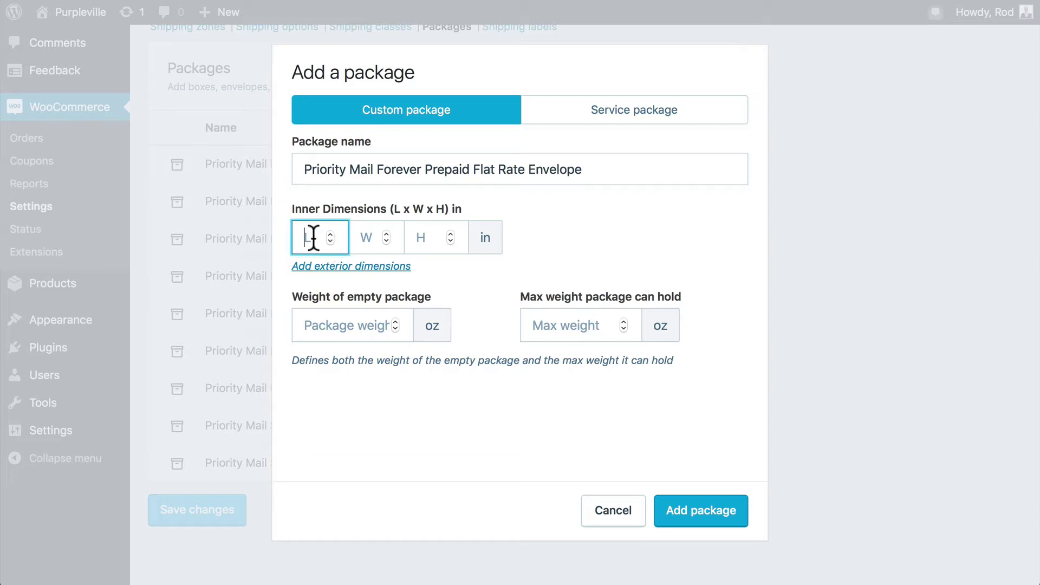
type("12.2")
key("Tab")
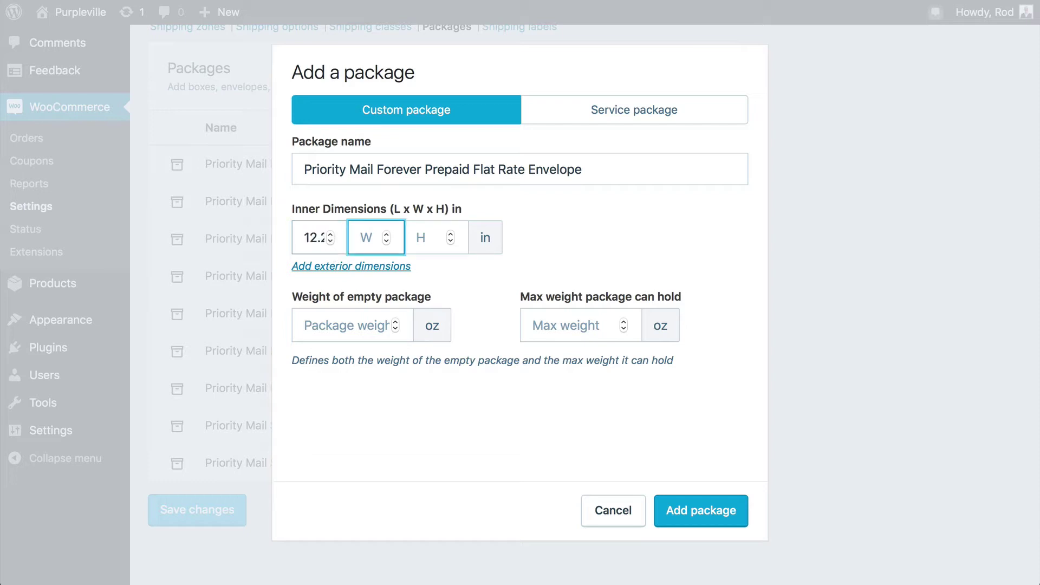
type("9.25")
key("Tab")
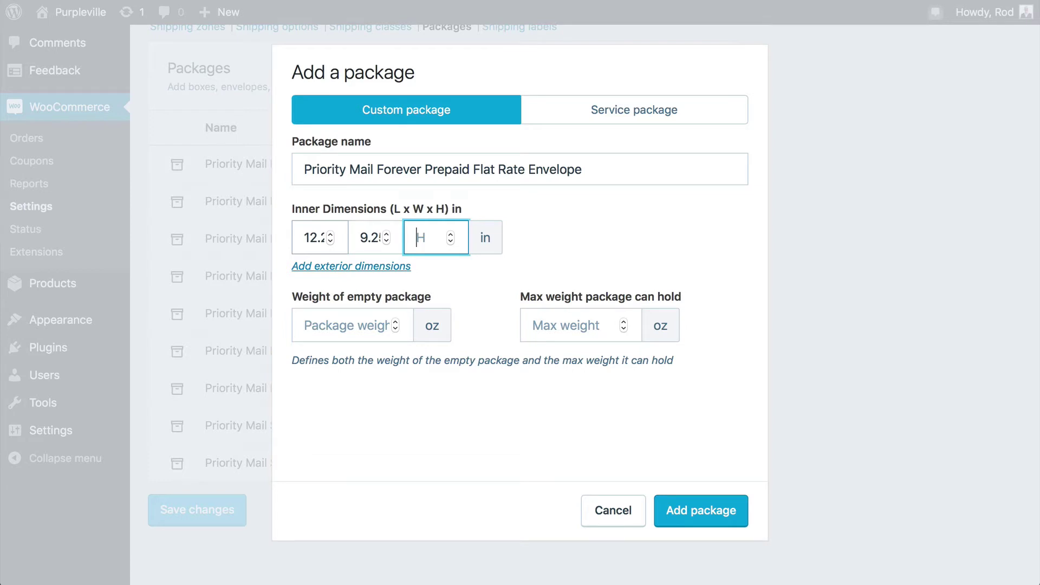
type(".5")
key("Tab")
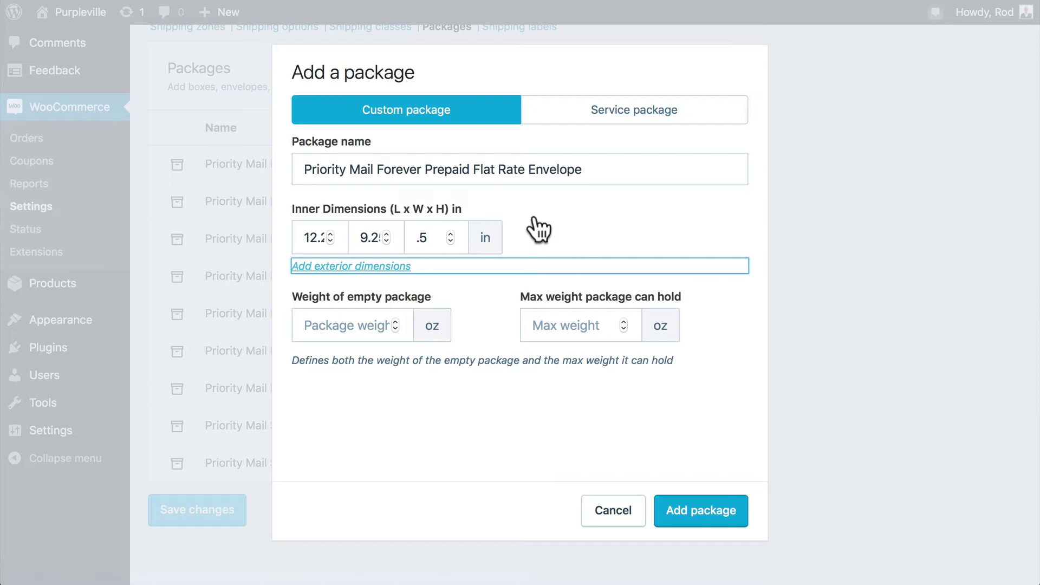
Step: Give the envelope a 5 oz empty weight and 20 oz maximum weight, then add it
left_click(360, 327)
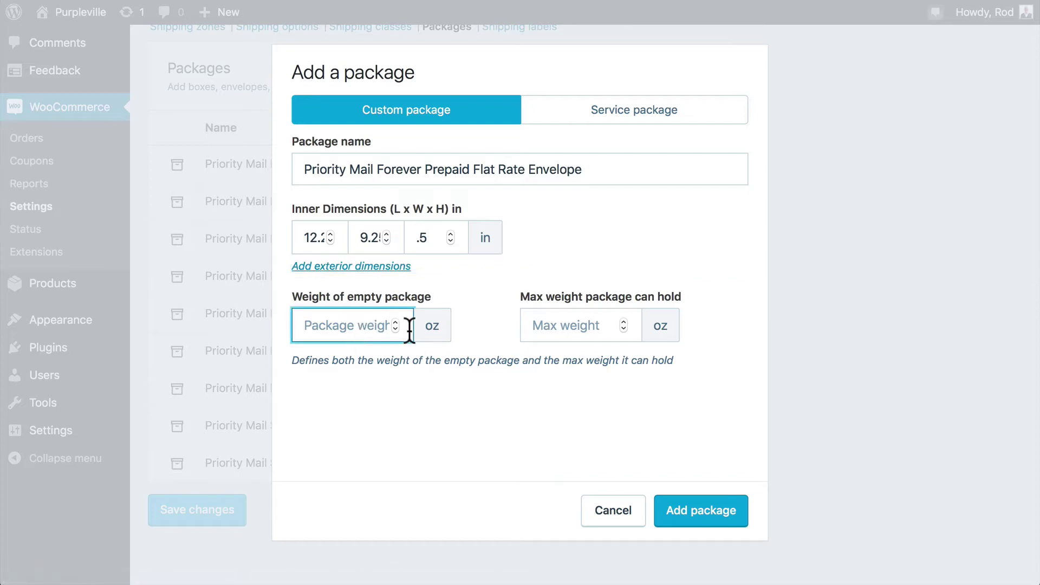
type("5")
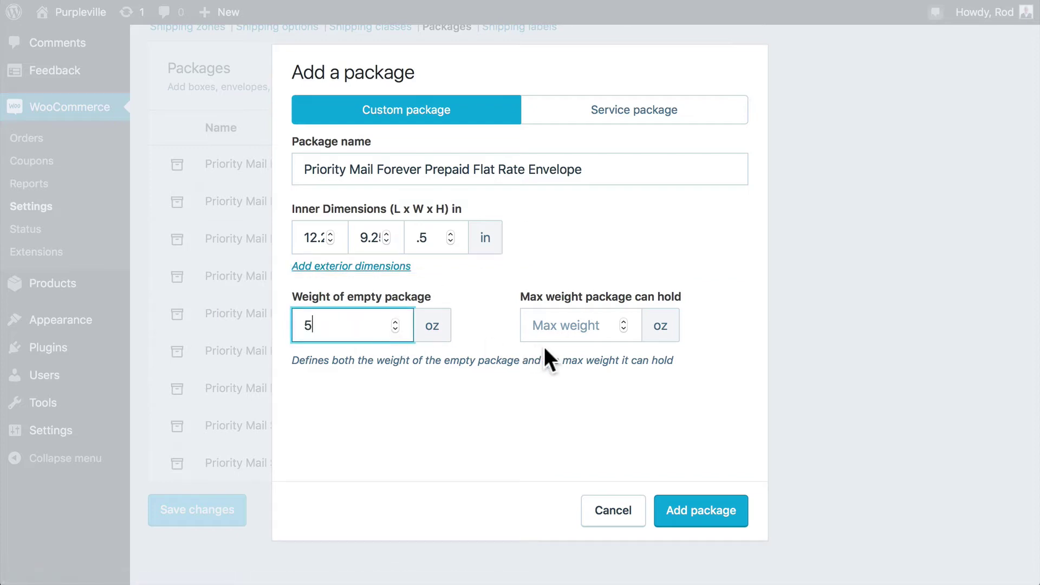
left_click(569, 325)
type("2")
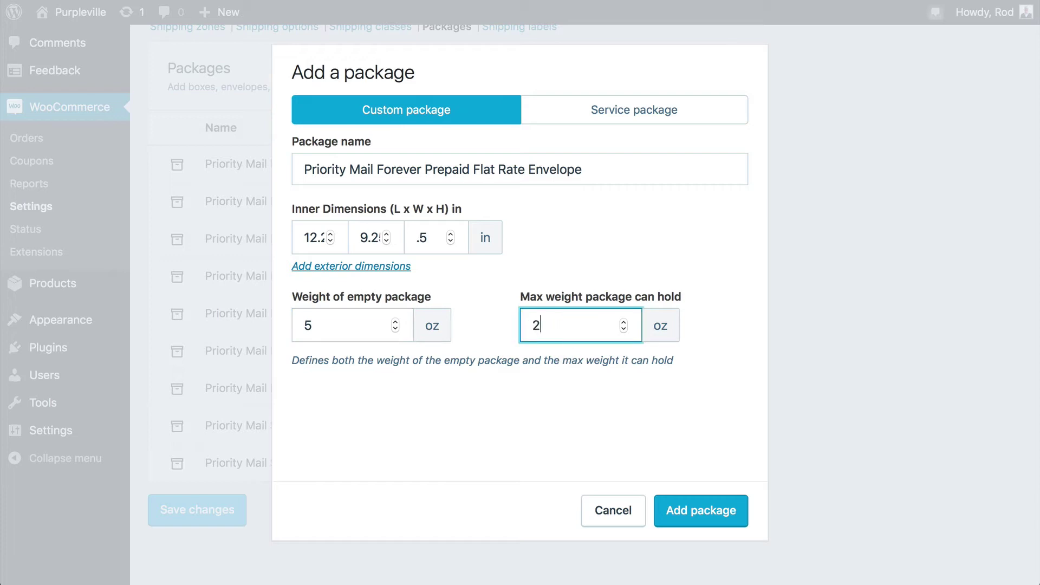
type("0")
left_click(714, 514)
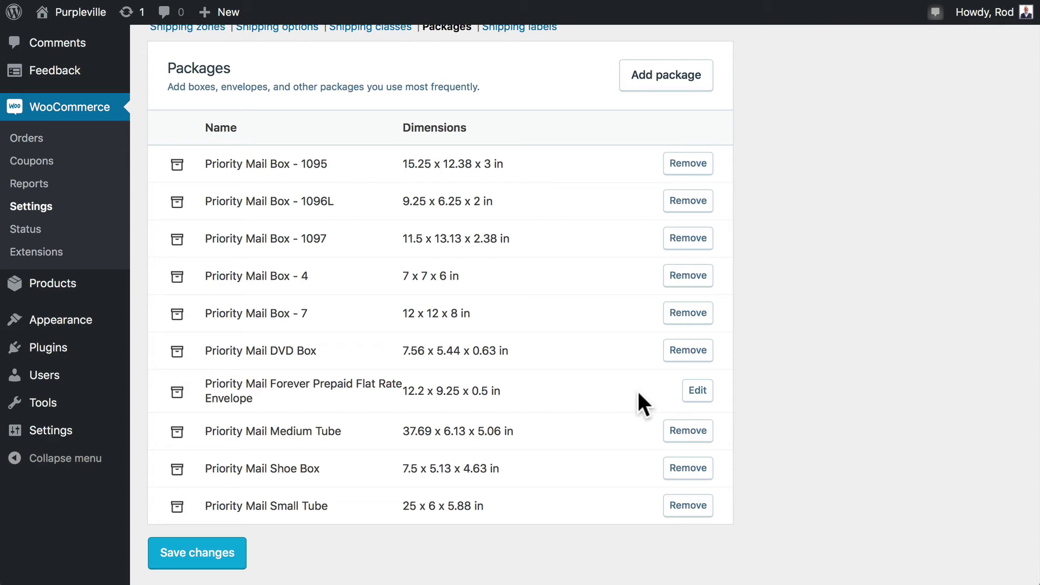
Step: Save the Packages list with the Priority Mail boxes and flat rate envelope
scroll(584, 477, "down", 3)
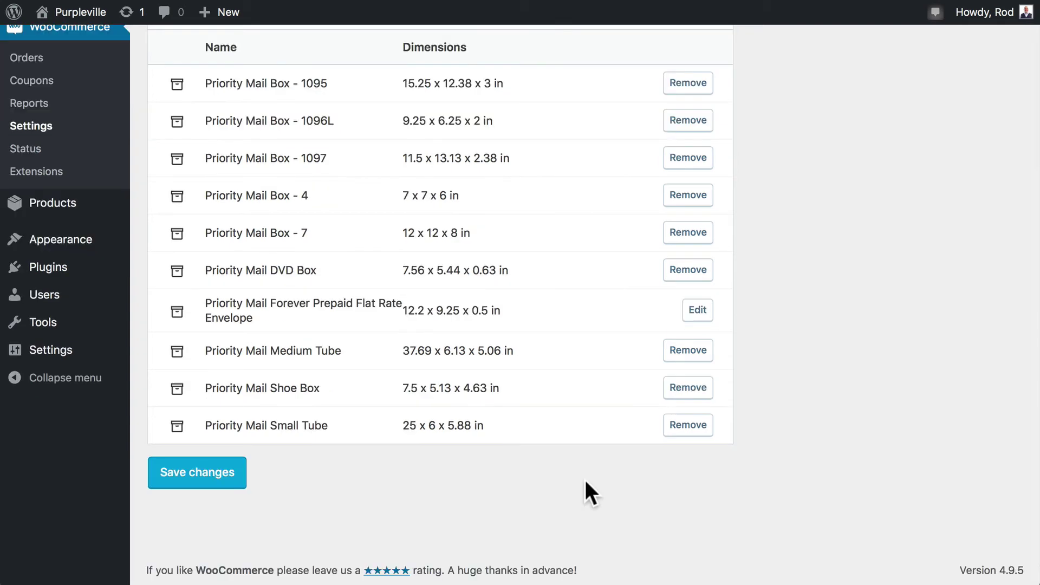
left_click(206, 476)
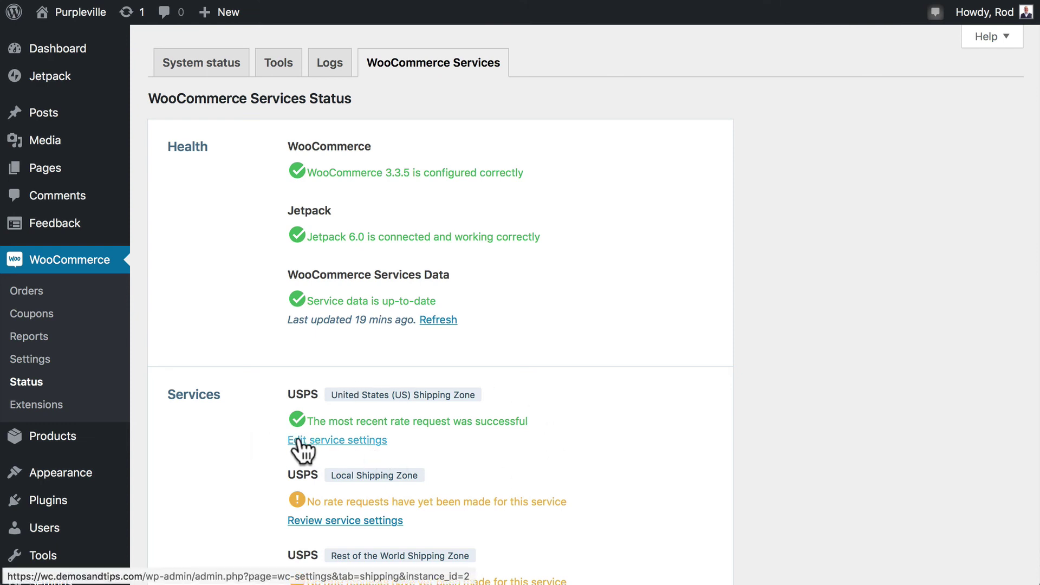
Step: Go to WooCommerce > Status > WooCommerce Services to review USPS rate requests per zone
mouse_move(12, 447)
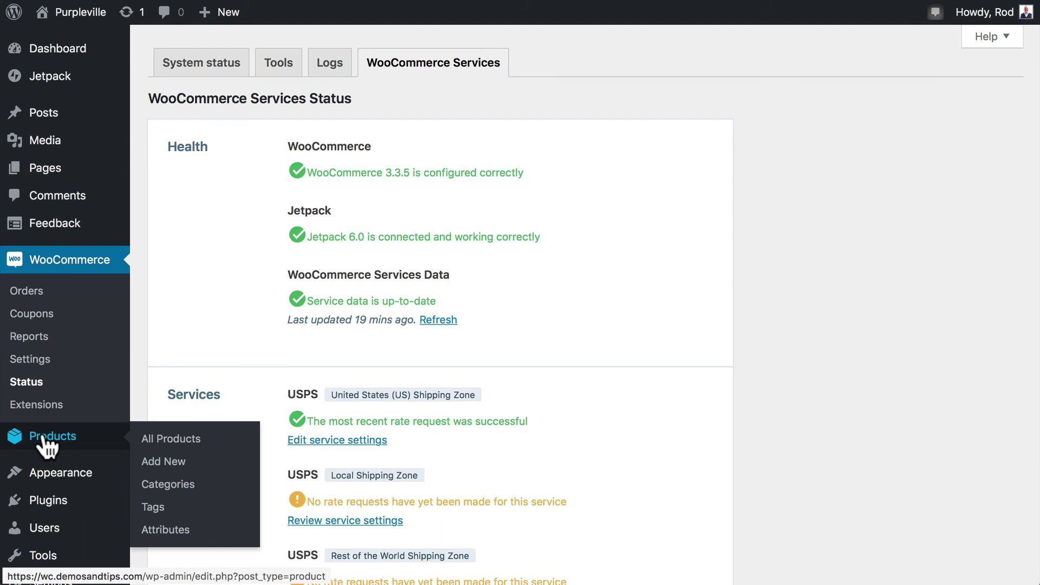